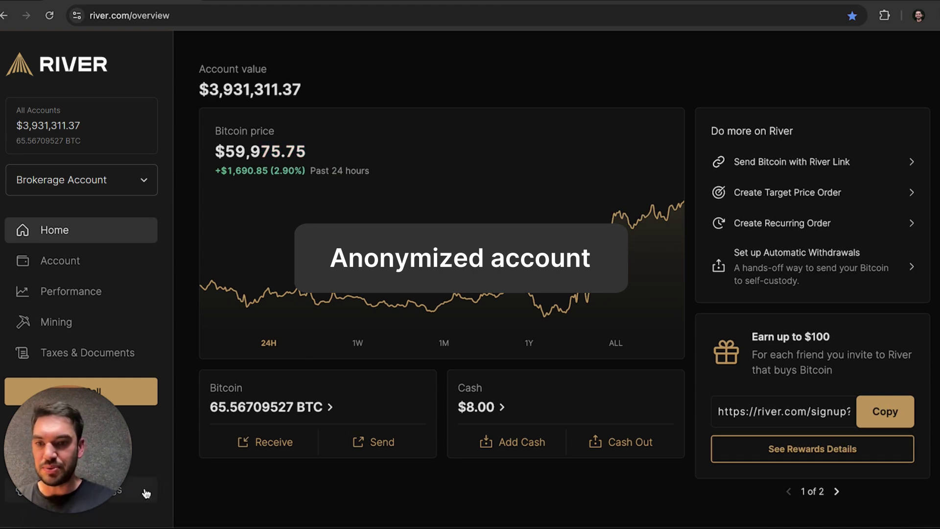
Open Proof of Reserves from Settings to see the reserve ratio, assets and liabilities.
left_click(132, 493)
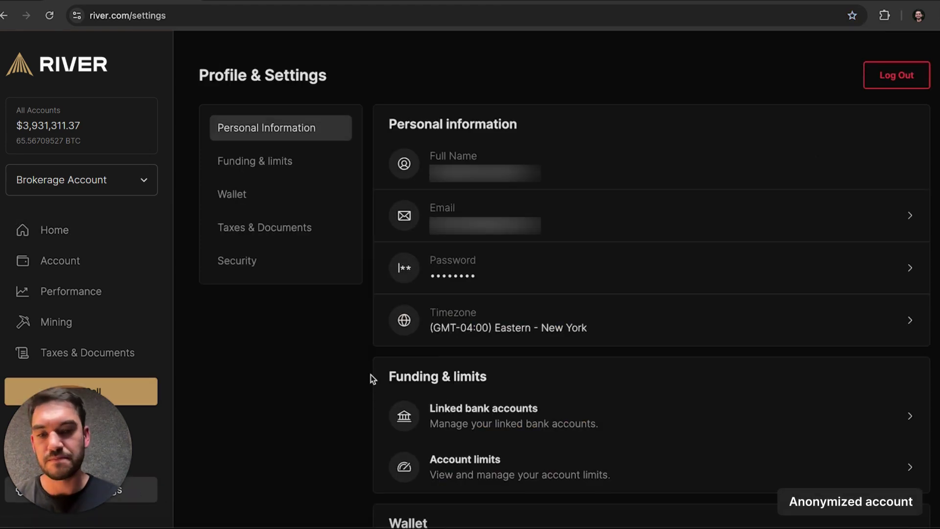
scroll(481, 363, "down", 5)
scroll(481, 364, "down", 2)
scroll(482, 363, "down", 1)
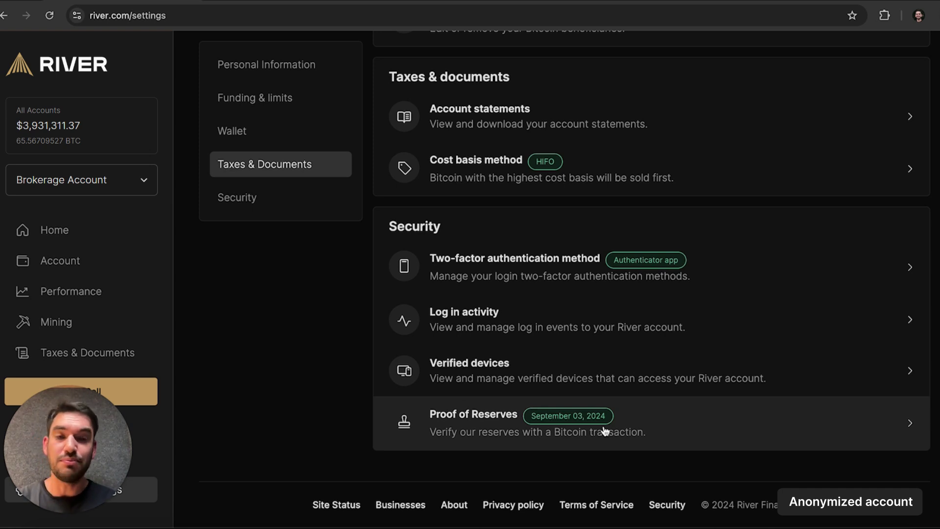
left_click(604, 431)
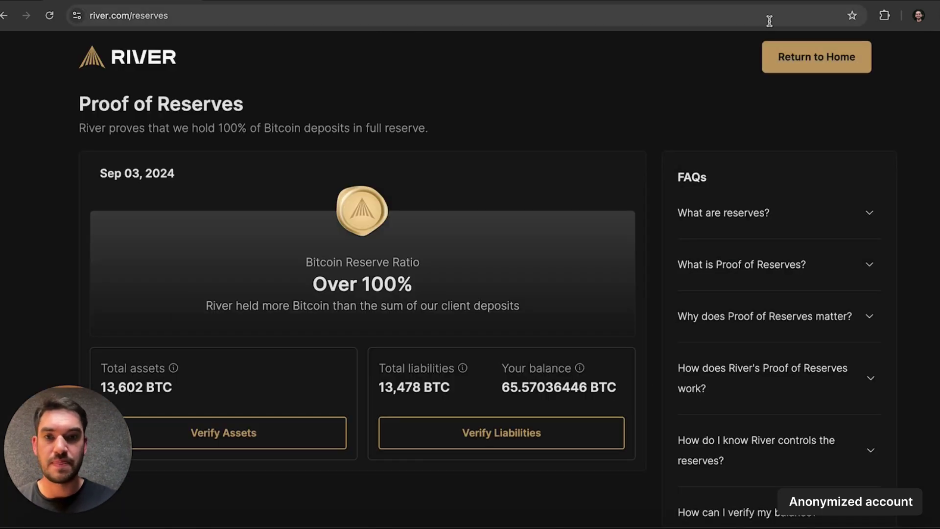
scroll(592, 172, "down", 1)
scroll(592, 174, "up", 2)
scroll(592, 174, "down", 3)
scroll(592, 174, "down", 1)
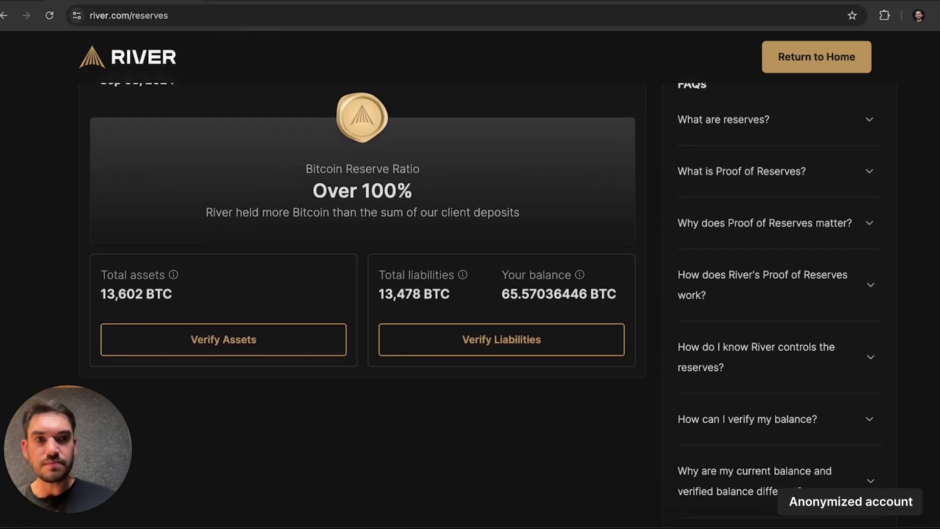
scroll(353, 191, "up", 1)
scroll(353, 191, "down", 1)
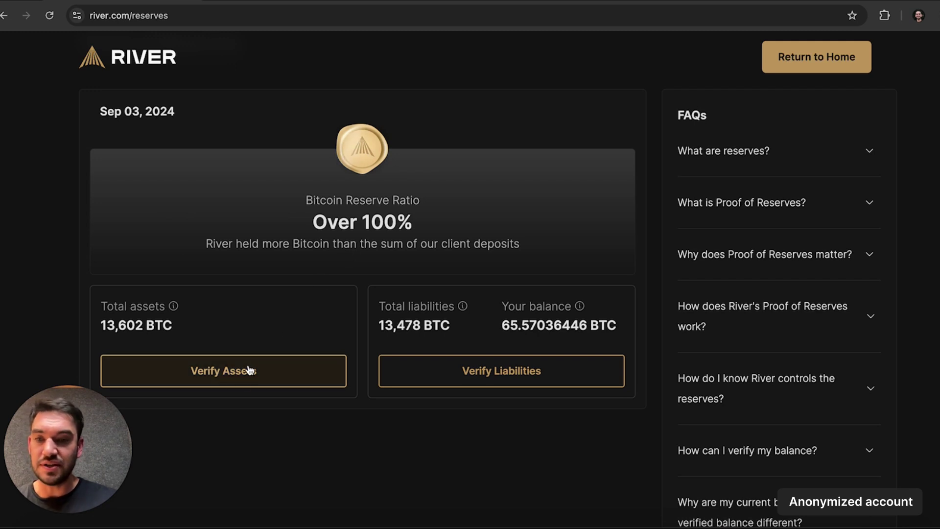
left_click_drag(178, 324, 102, 324)
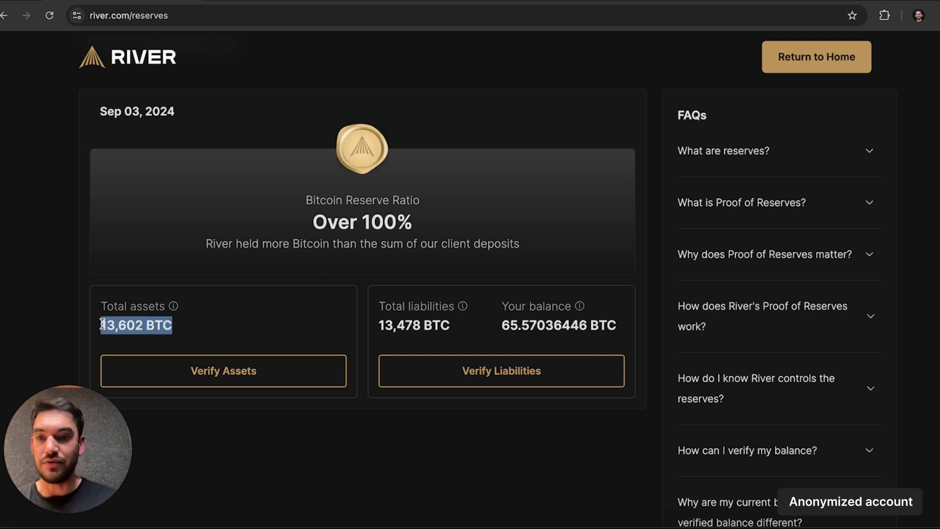
left_click(101, 324)
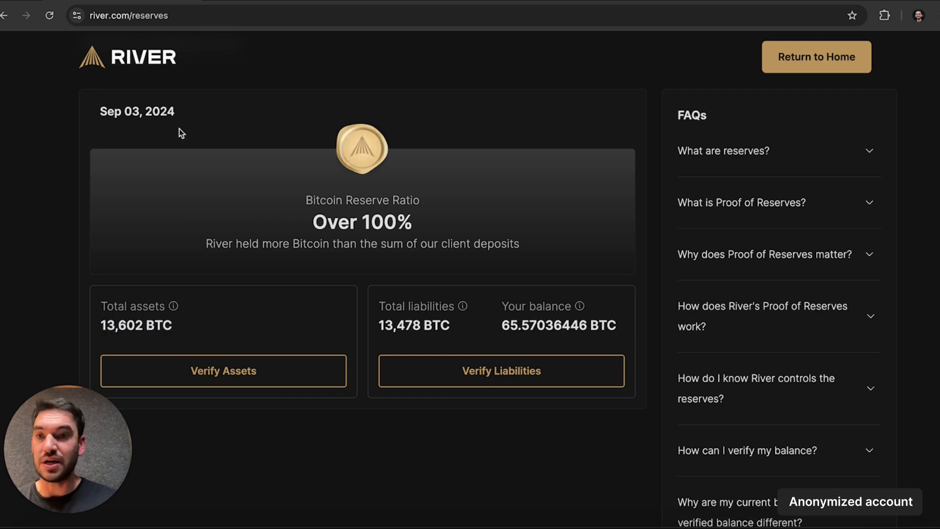
left_click_drag(183, 116, 105, 118)
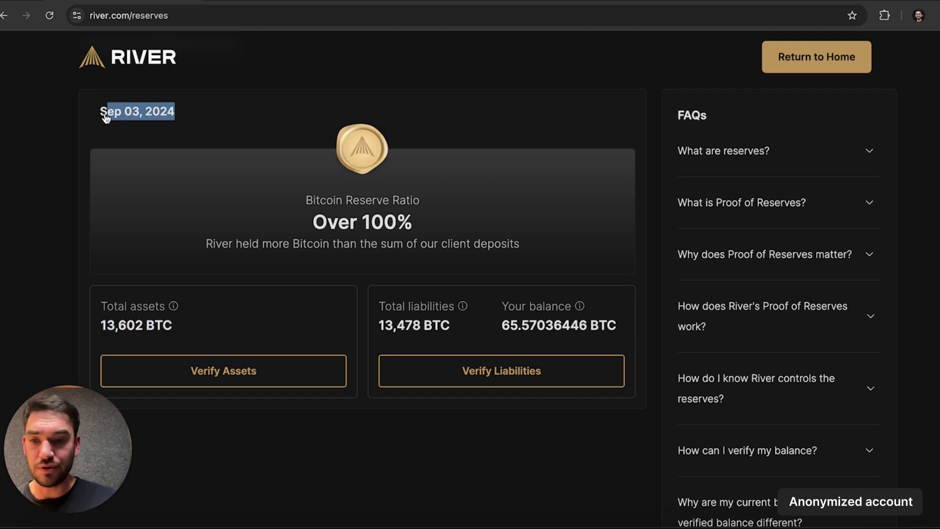
left_click(175, 331)
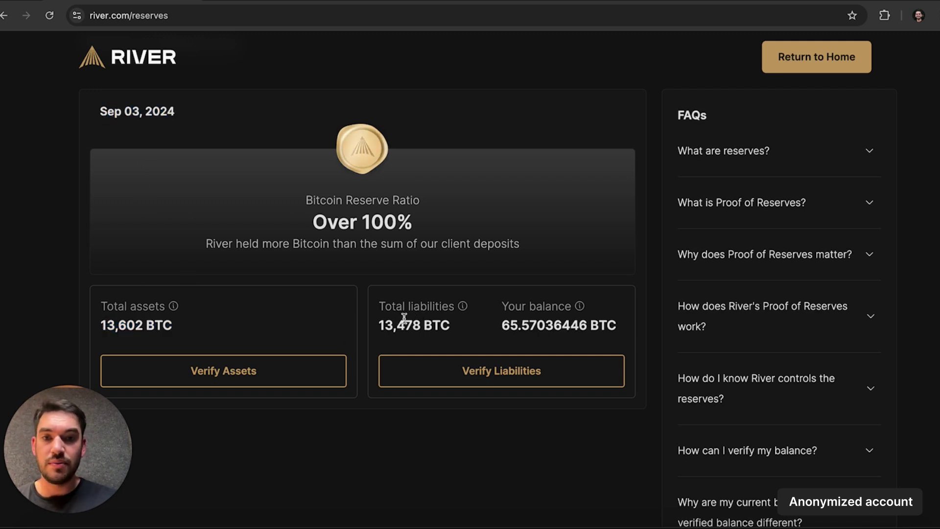
left_click_drag(379, 324, 419, 328)
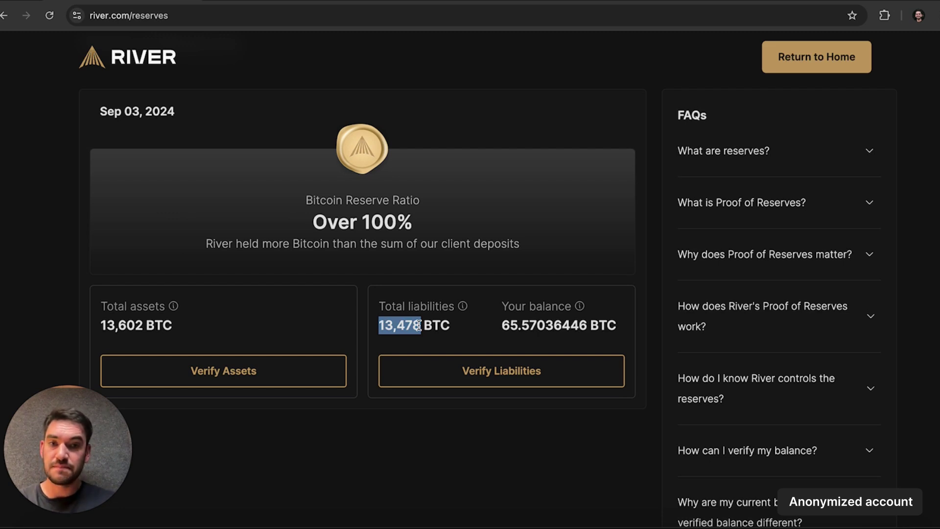
left_click_drag(496, 328, 542, 321)
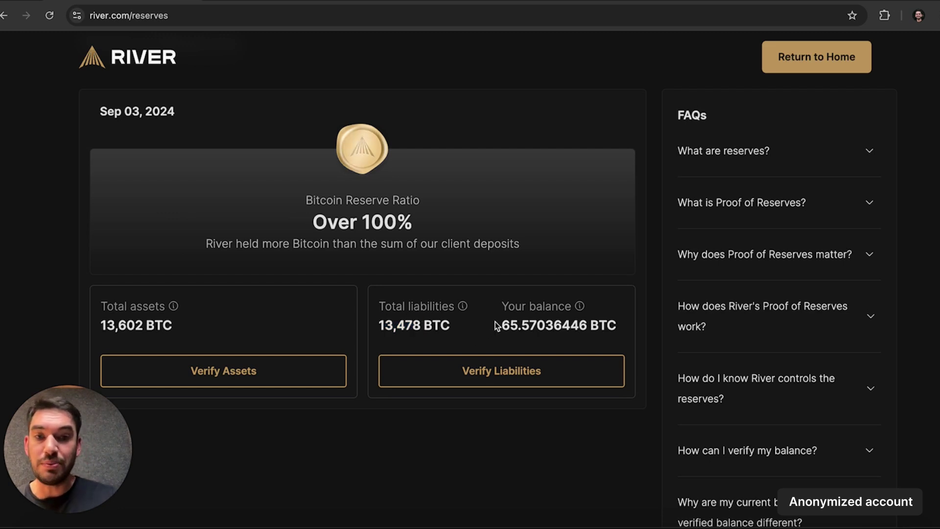
left_click(540, 325)
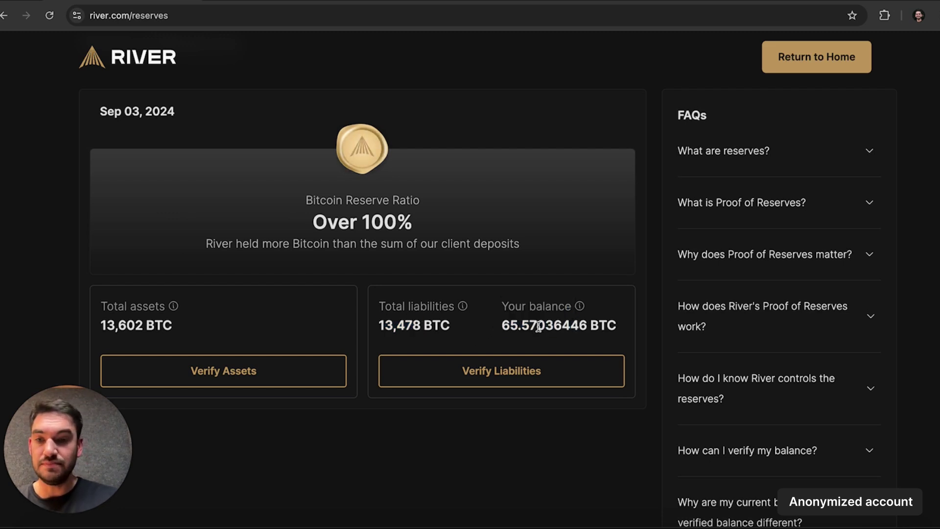
left_click_drag(312, 221, 410, 220)
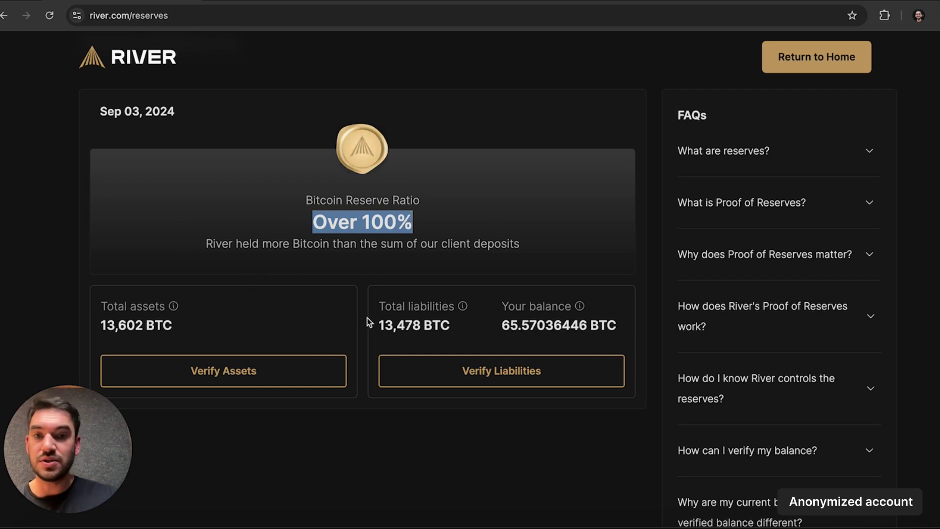
double_click(396, 325)
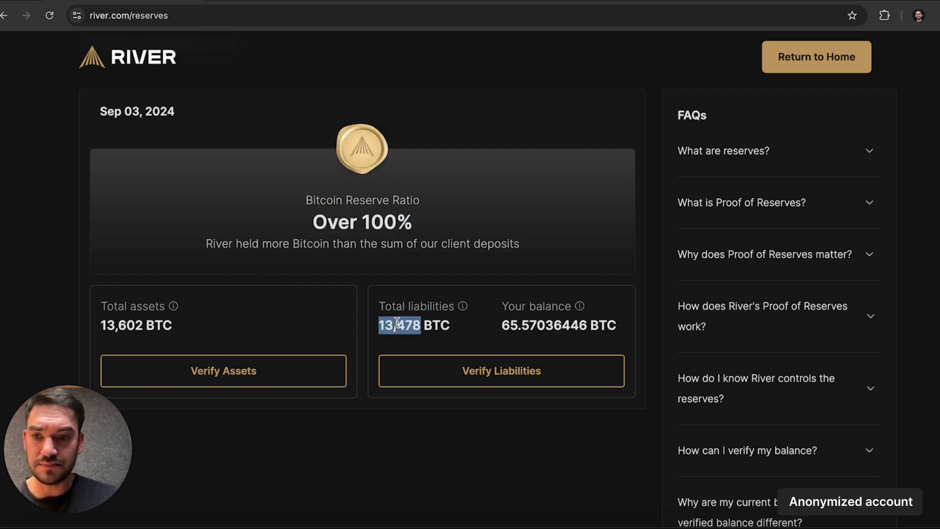
left_click(396, 323)
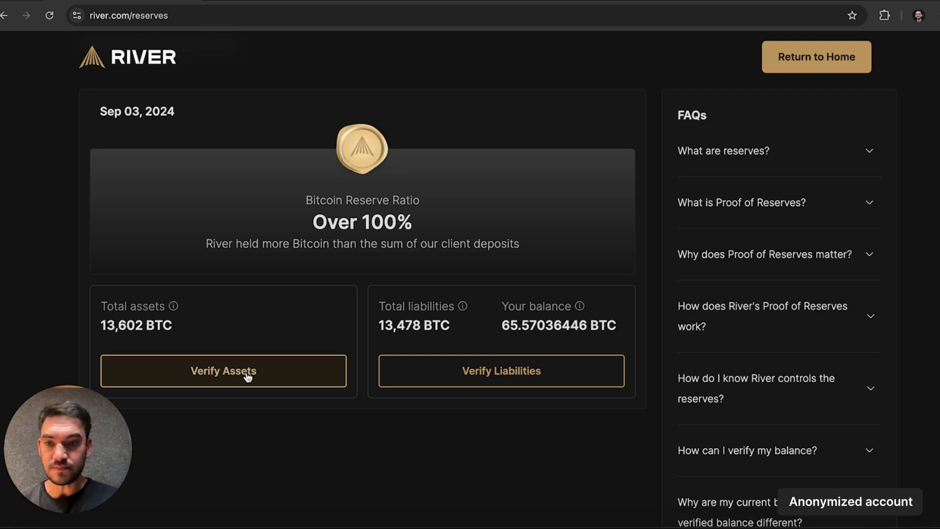
Start Verify Assets and open the proof transaction on mempool.space in a new tab.
left_click(248, 376)
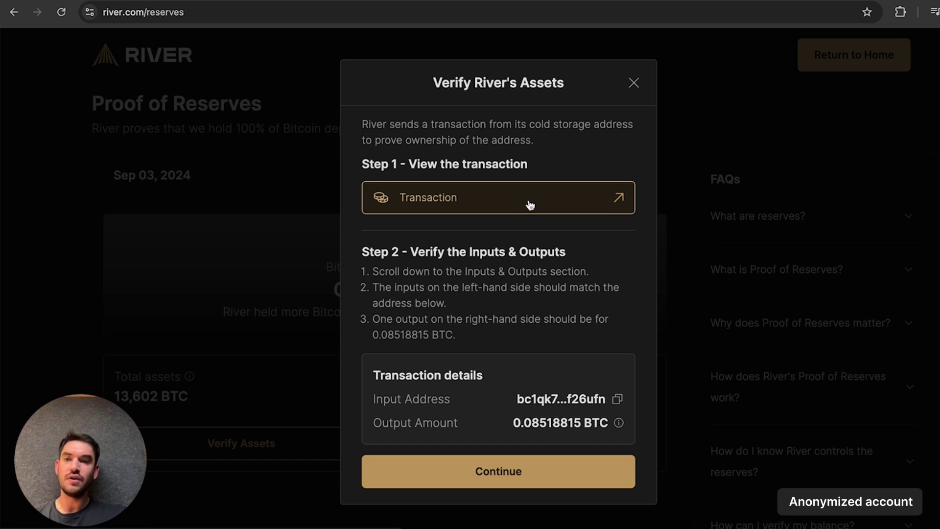
left_click(530, 205)
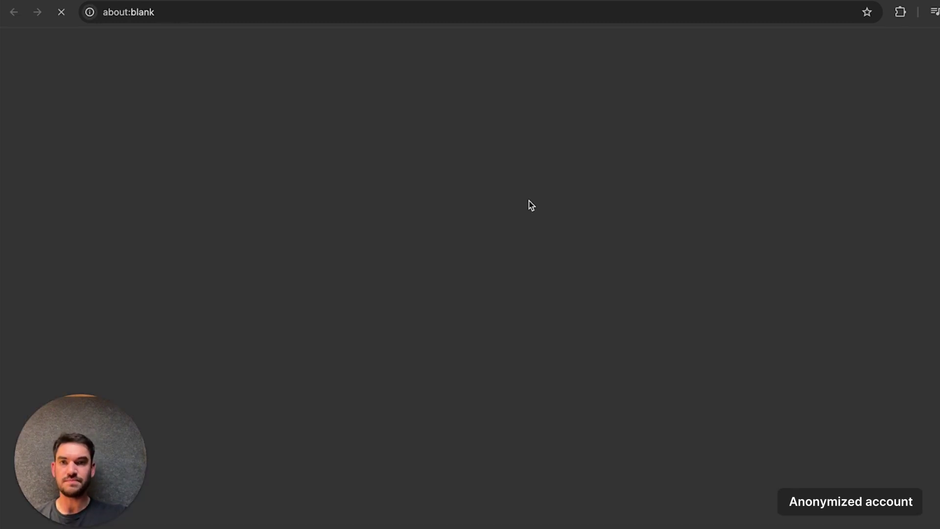
scroll(574, 351, "down", 1)
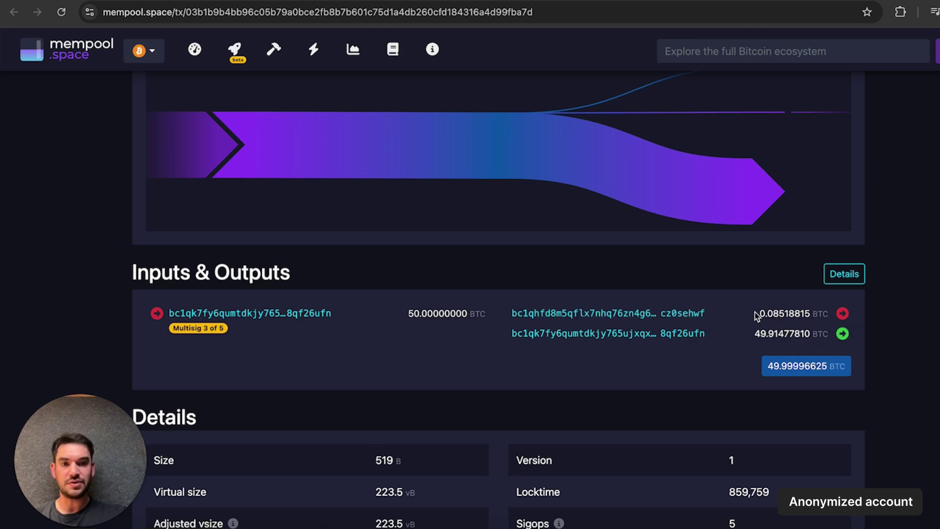
Highlight the 0.08518815 BTC output amount among the transaction's outputs.
mouse_move(758, 313)
left_mouse_down()
mouse_move(810, 311)
mouse_move(776, 312)
left_mouse_up()
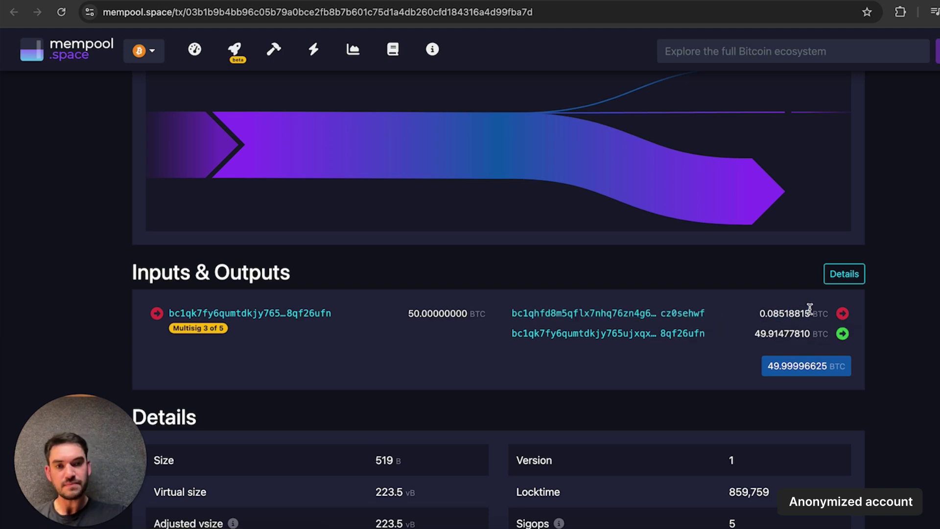
triple_click(776, 311)
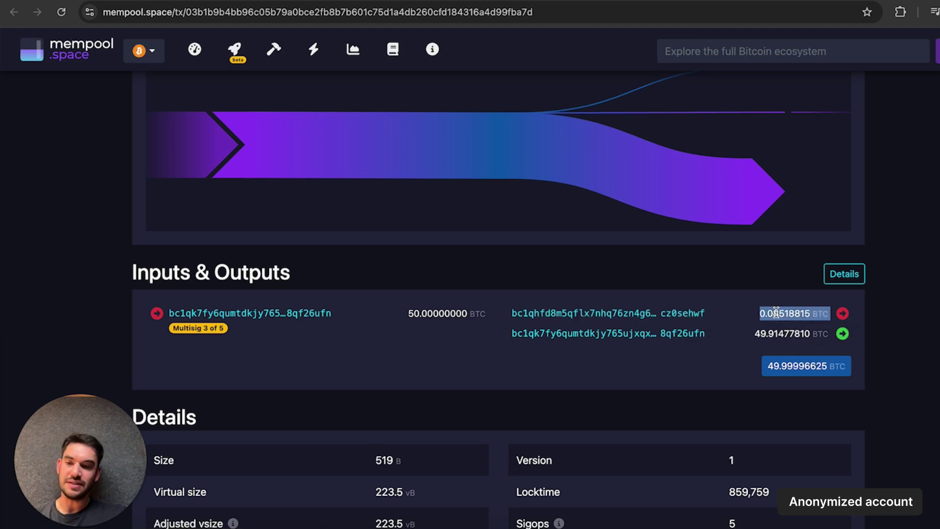
left_click(776, 311)
triple_click(776, 311)
left_click(776, 312)
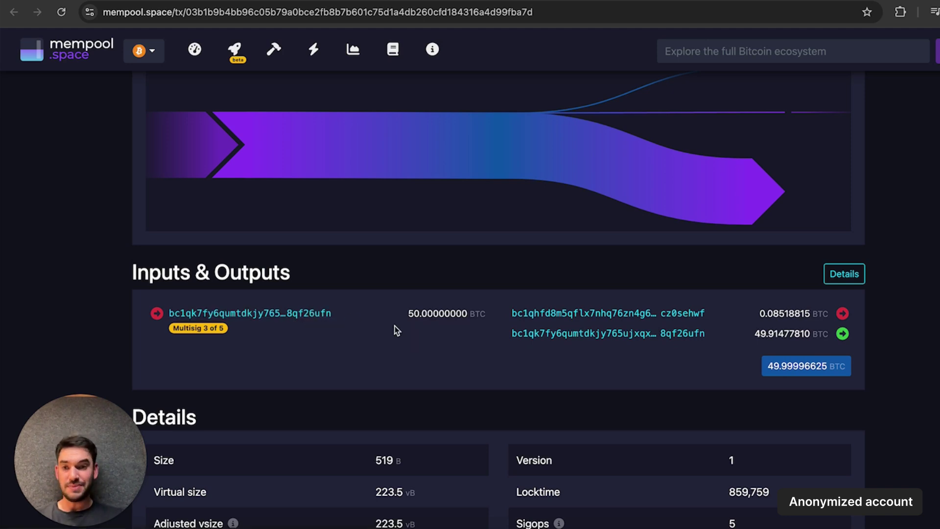
scroll(397, 329, "up", 5)
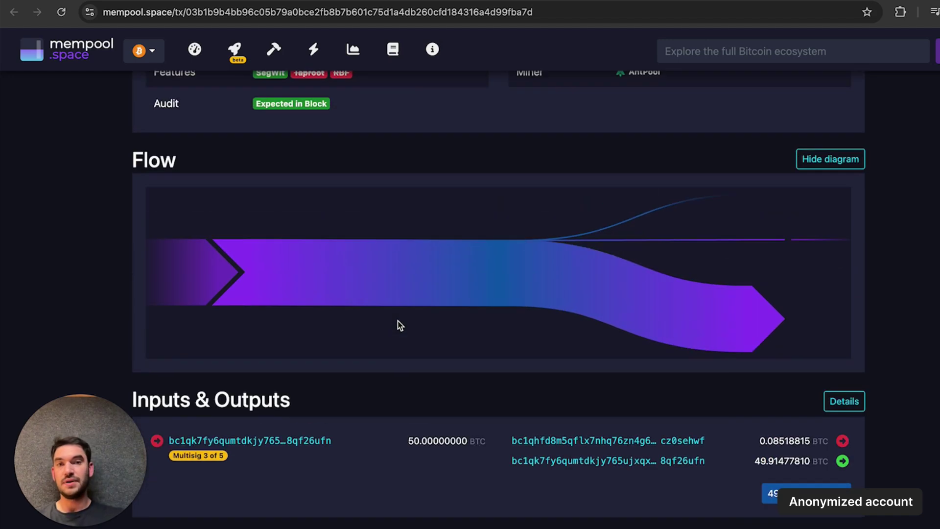
scroll(399, 325, "down", 1)
scroll(400, 326, "down", 4)
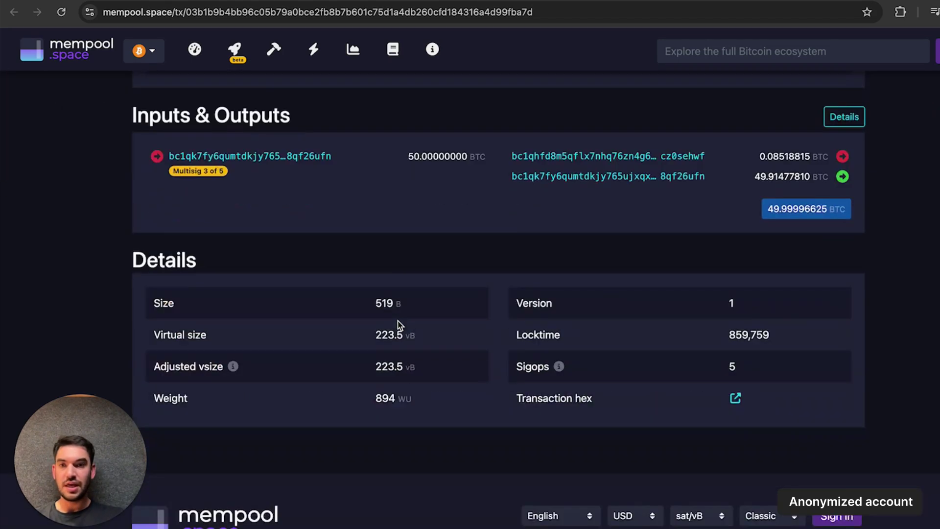
Open the multisig input address page showing its roughly 13,602 BTC balance.
left_click(312, 164)
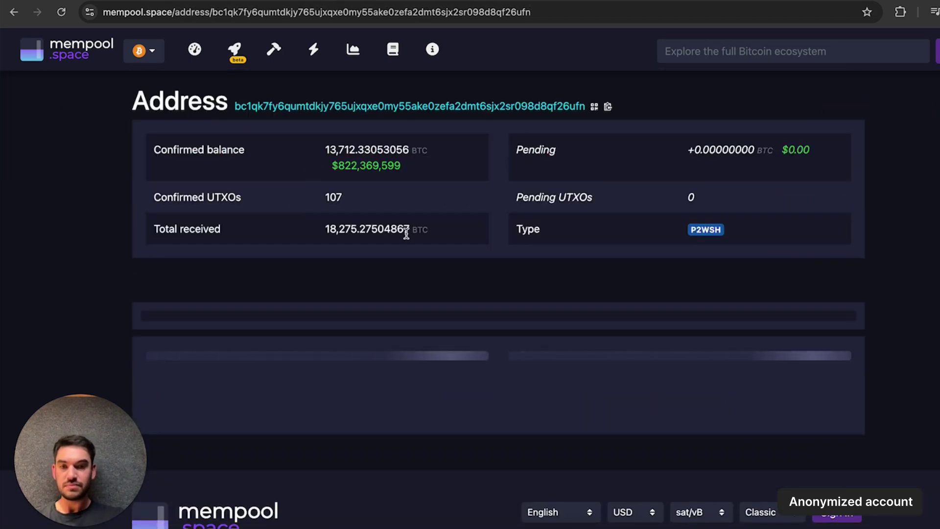
scroll(407, 233, "down", 2)
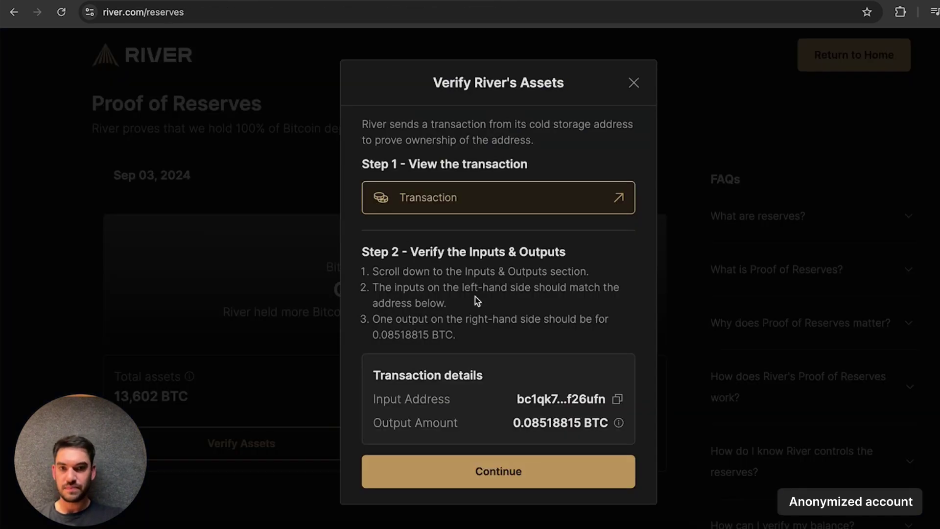
Continue to the address details and highlight the 13,602.41575246 BTC balance.
left_click(490, 470)
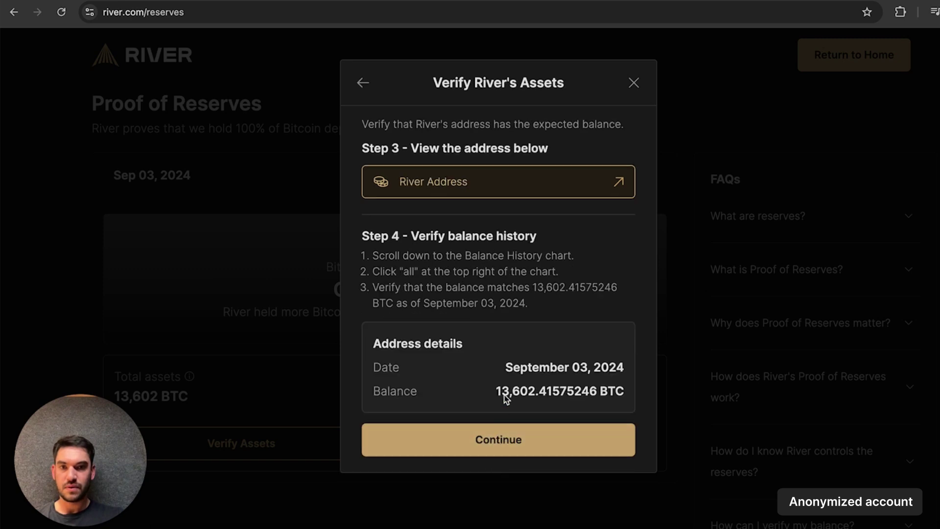
left_click_drag(496, 391, 536, 389)
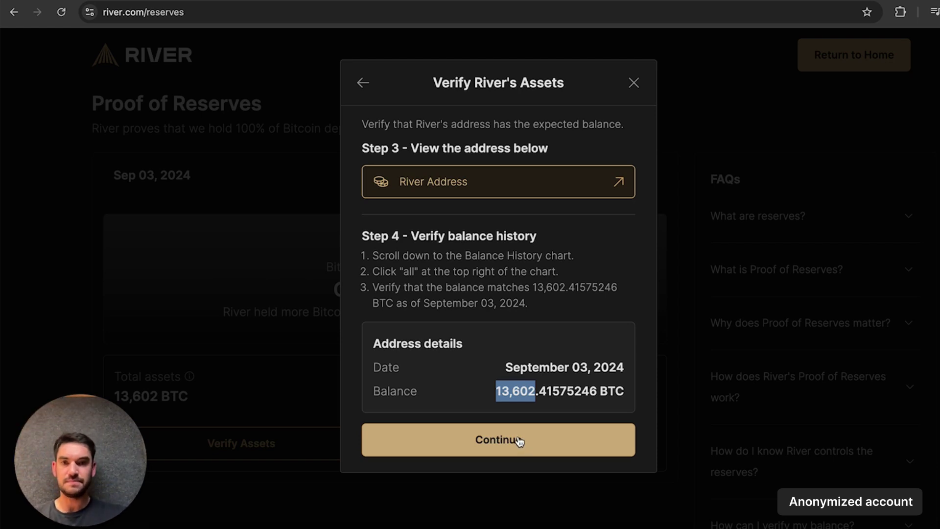
Finish asset verification and start verifying liabilities on your own computer.
left_click(519, 441)
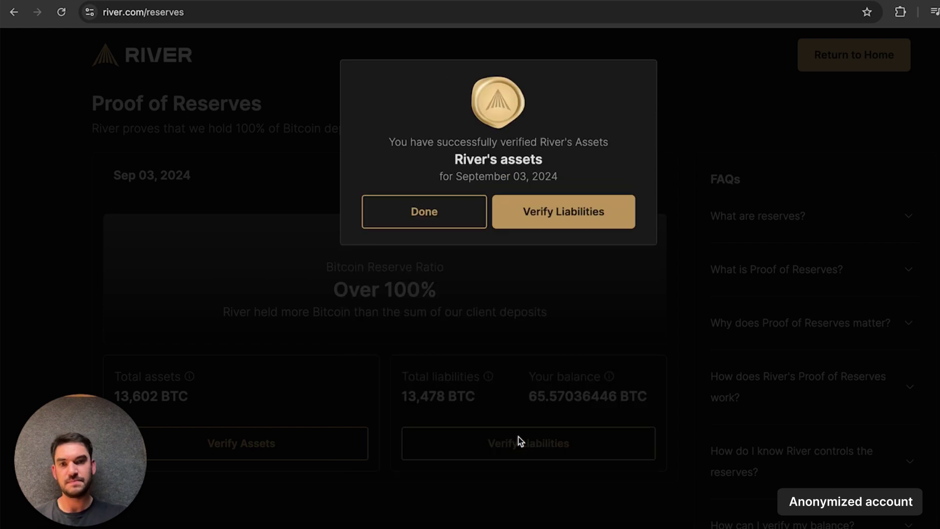
left_click(534, 213)
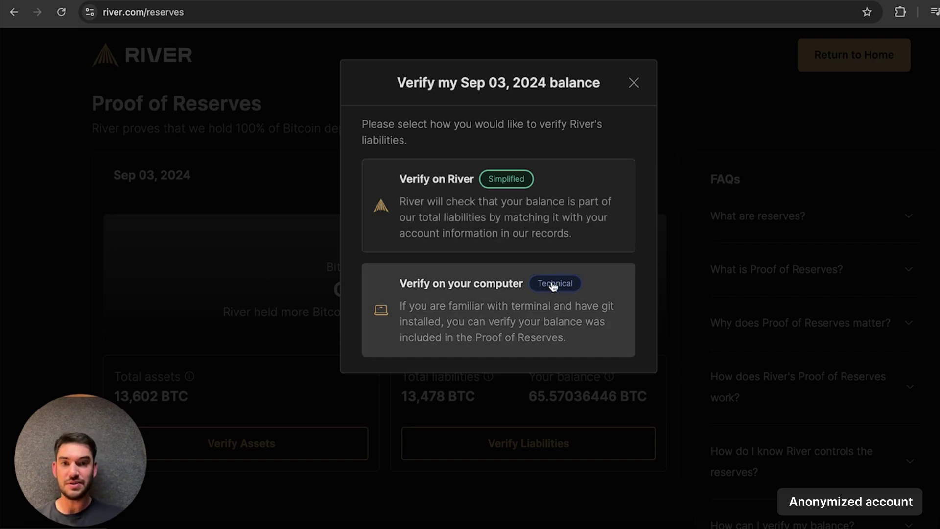
left_click(527, 309)
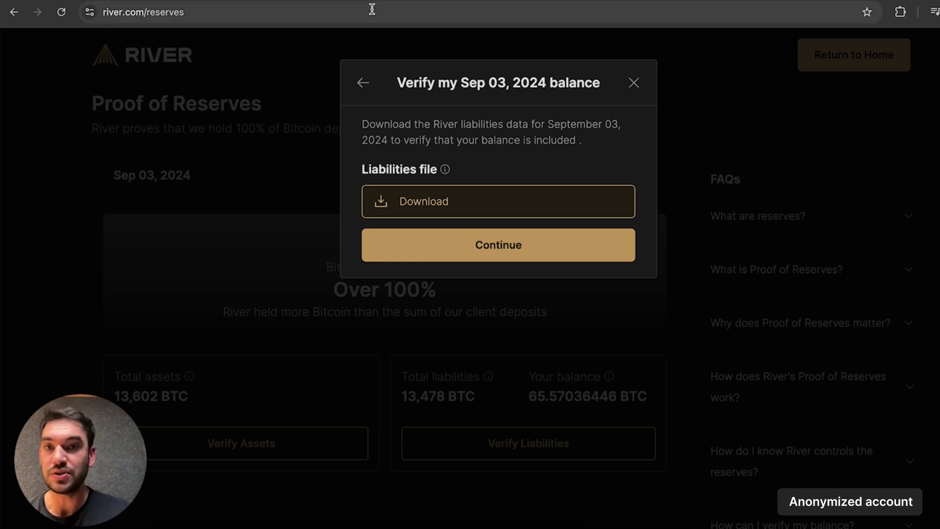
Move past the liabilities file download and review the setup commands.
left_click(500, 244)
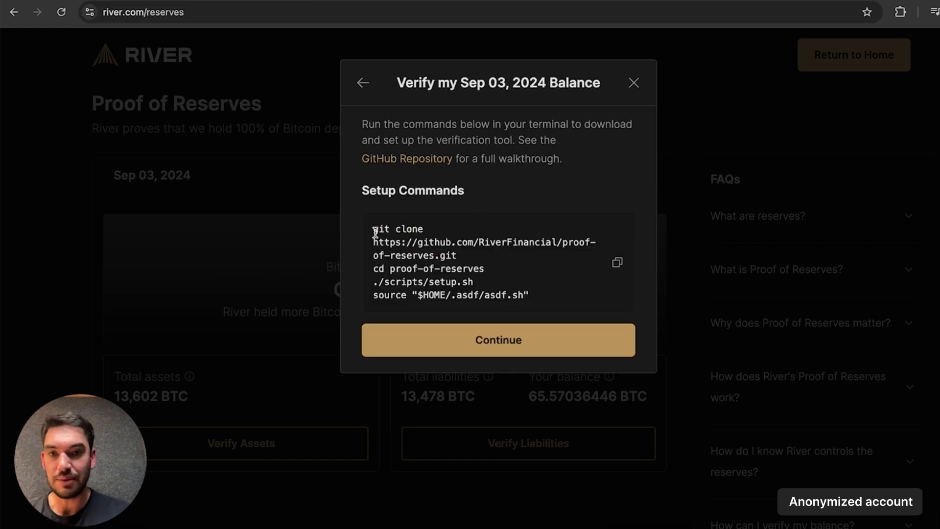
left_click_drag(373, 228, 541, 294)
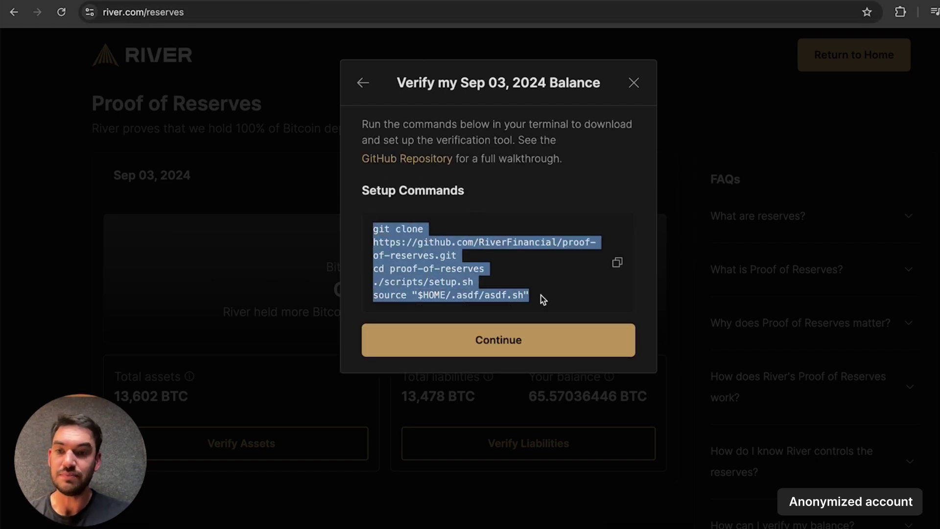
left_click(542, 294)
scroll(364, 94, "up", 5)
scroll(365, 94, "up", 10)
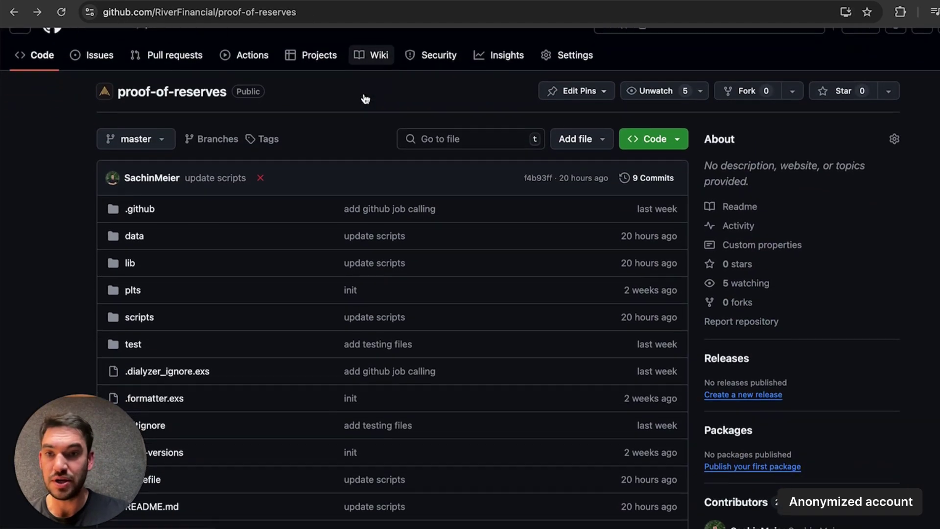
scroll(365, 98, "down", 5)
scroll(365, 98, "down", 2)
scroll(365, 98, "down", 6)
scroll(365, 99, "down", 4)
scroll(364, 99, "down", 5)
scroll(365, 99, "down", 2)
scroll(365, 98, "up", 5)
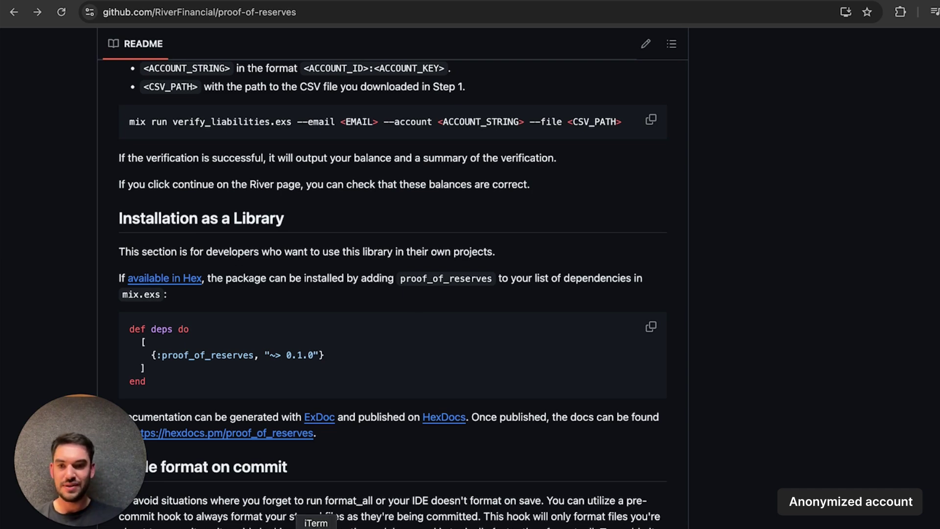
Run clear and ls in iTerm's fourth tab and highlight the river_liabilities CSV name.
left_click(317, 525)
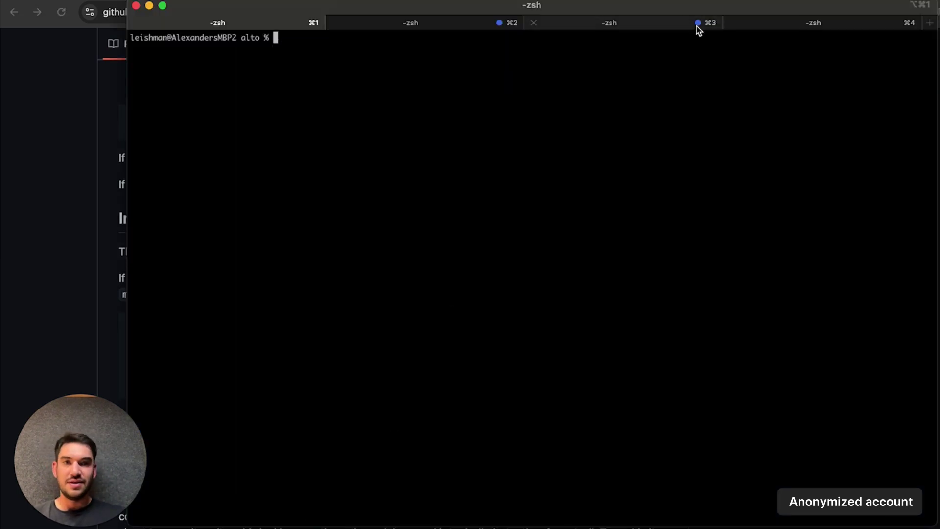
left_click(767, 26)
type("lear")
key("Return")
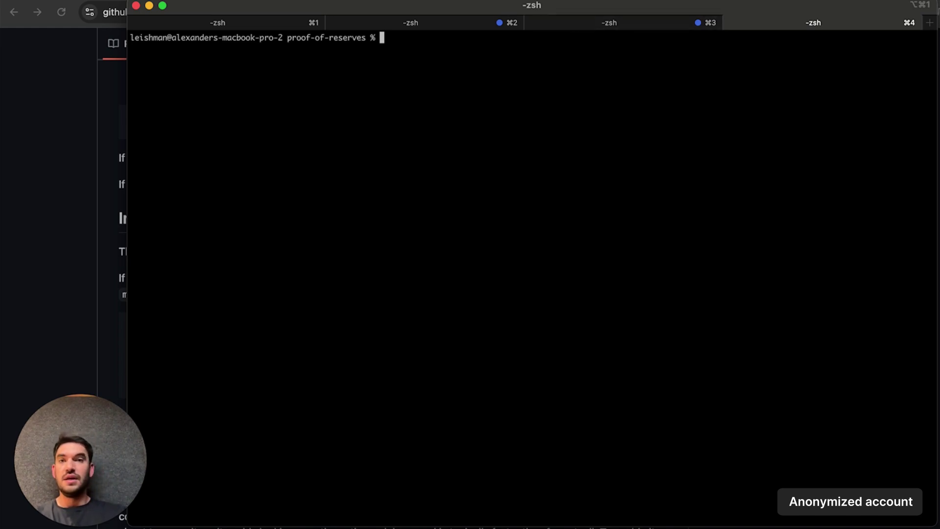
type("ls")
key("Return")
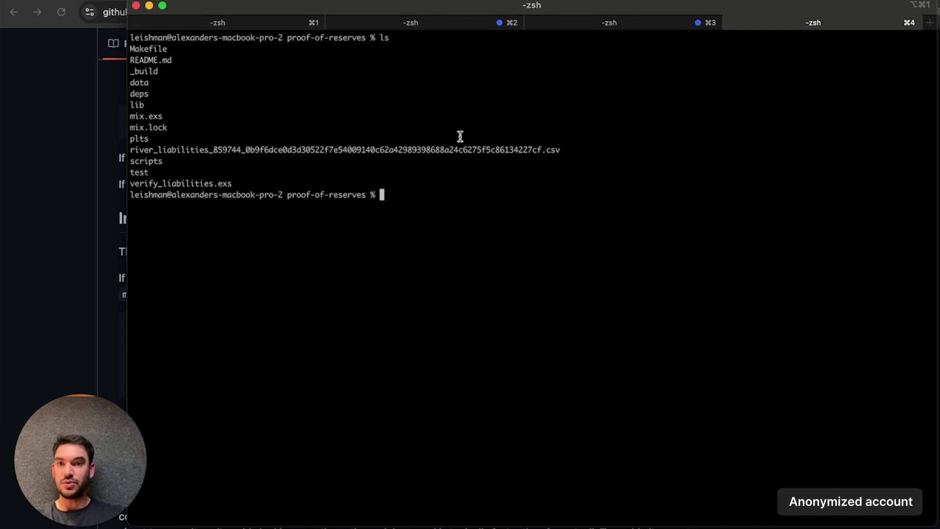
left_click_drag(575, 149, 164, 153)
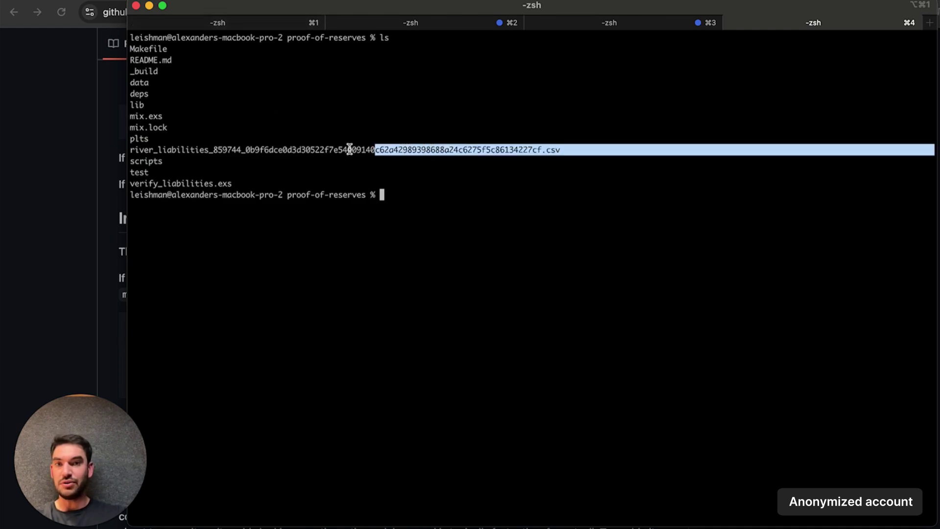
double_click(163, 150)
left_click(229, 130)
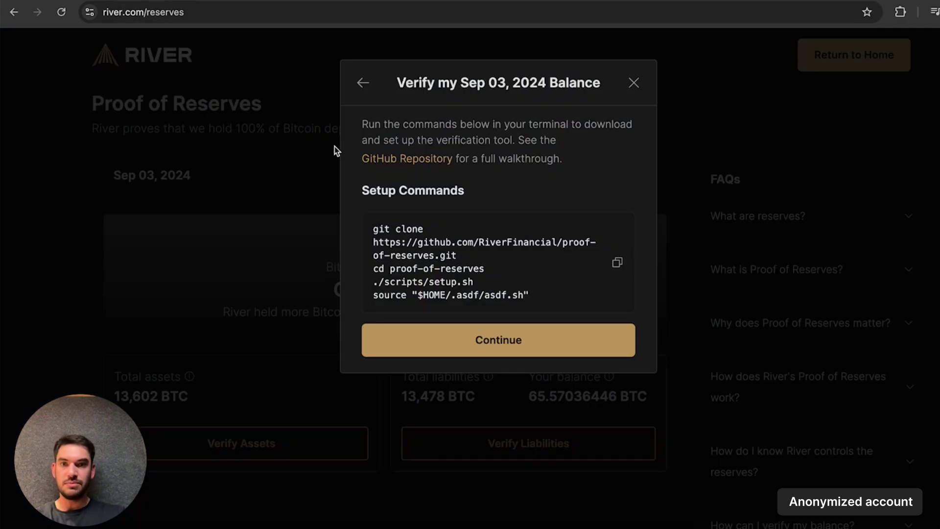
Reach the verify_liabilities command, inspect its path/to/liabilities.csv placeholder, and copy the command.
left_click(509, 340)
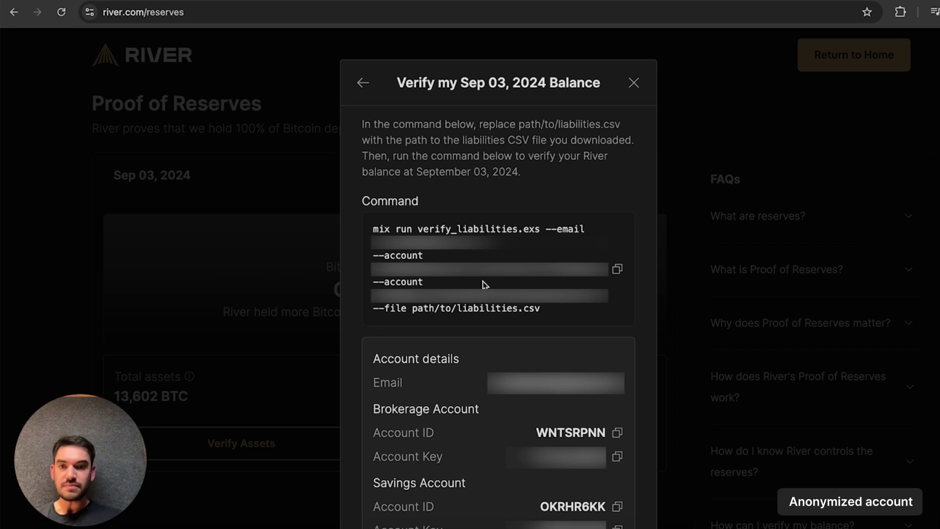
mouse_move(545, 309)
left_mouse_down()
mouse_move(412, 309)
mouse_move(543, 310)
left_mouse_up()
left_click(412, 308)
left_click(545, 309)
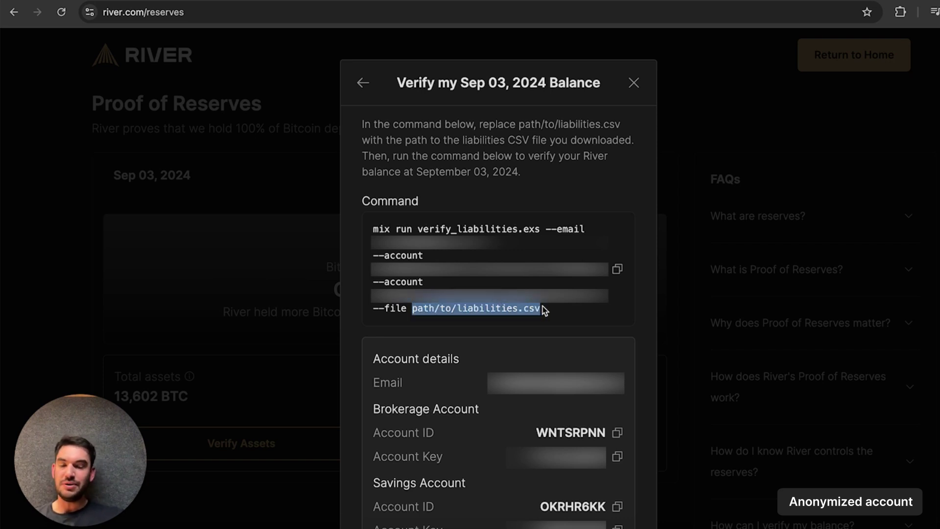
left_click(543, 306)
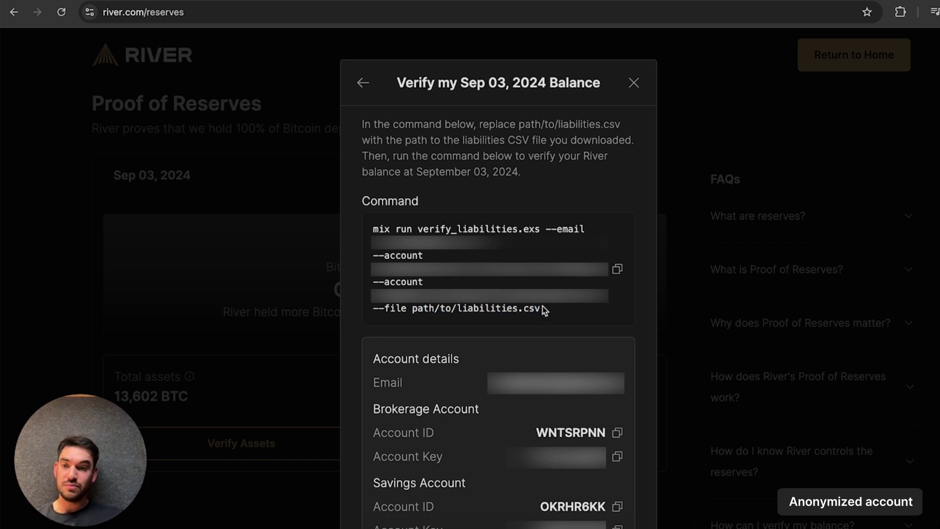
mouse_move(543, 309)
left_mouse_down()
mouse_move(385, 309)
mouse_move(411, 309)
left_mouse_up()
left_click(530, 308)
left_click(617, 269)
Paste the verify_liabilities command, replace the placeholder with the river CSV, and run it.
left_click(316, 522)
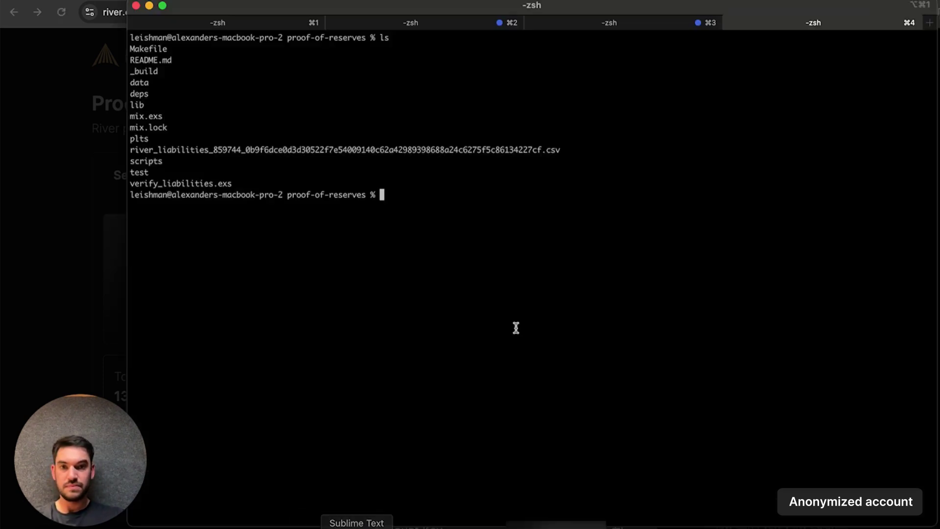
key("super+v")
key("BackSpace")
key("BackSpace")
key("BackSpace")
key("BackSpace")
key("BackSpace")
key("BackSpace")
key("BackSpace")
key("BackSpace")
key("BackSpace")
key("BackSpace")
key("BackSpace")
key("BackSpace")
key("BackSpace")
key("BackSpace")
type("river")
key("Tab")
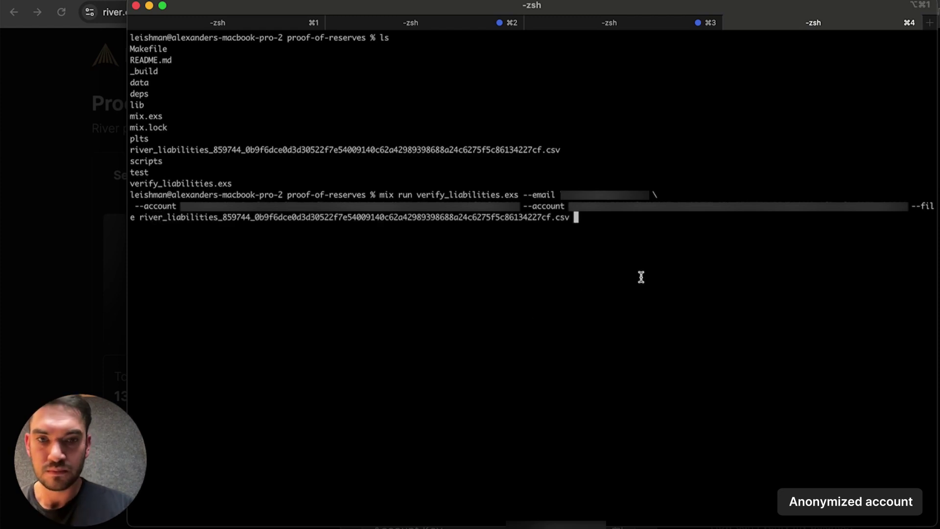
key("Return")
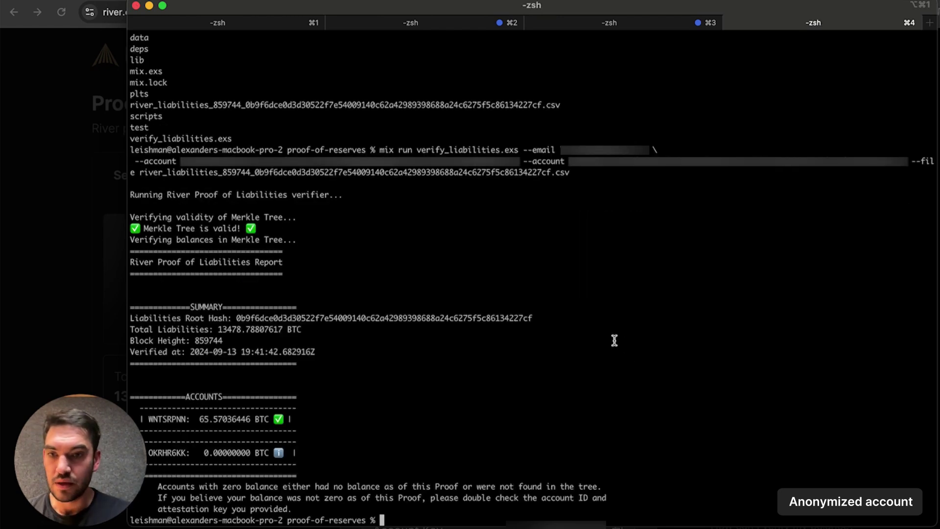
Review the report's Liabilities Root Hash and 13,478.78807617 BTC Total Liabilities.
left_click_drag(456, 7, 459, 0)
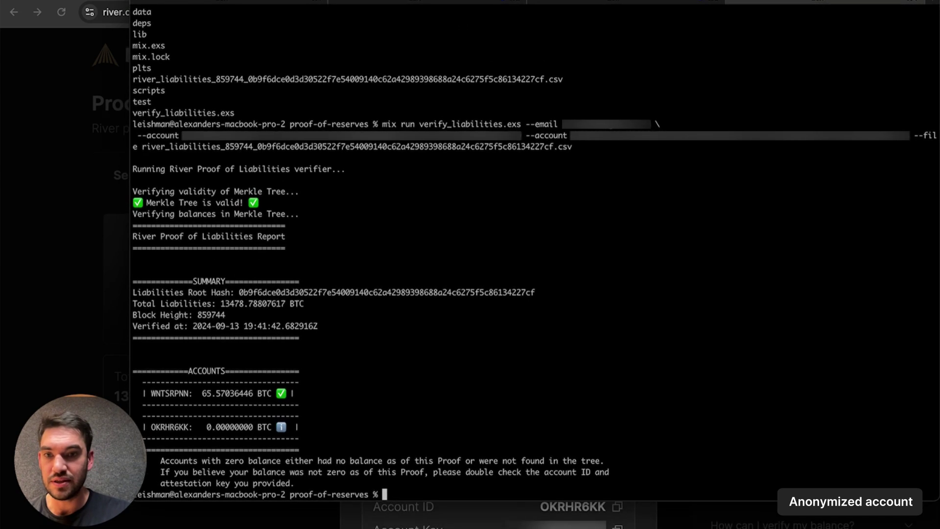
double_click(307, 292)
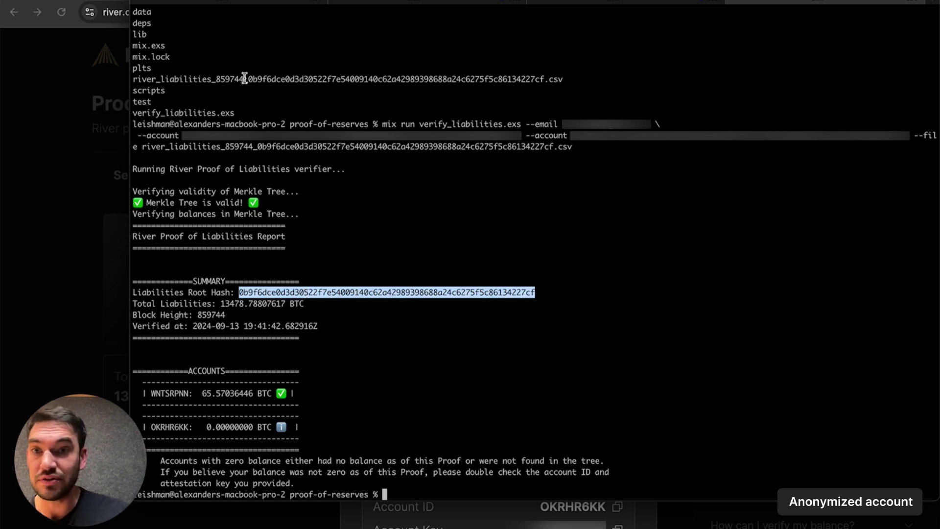
left_click_drag(247, 79, 541, 78)
double_click(344, 291)
left_click(410, 256)
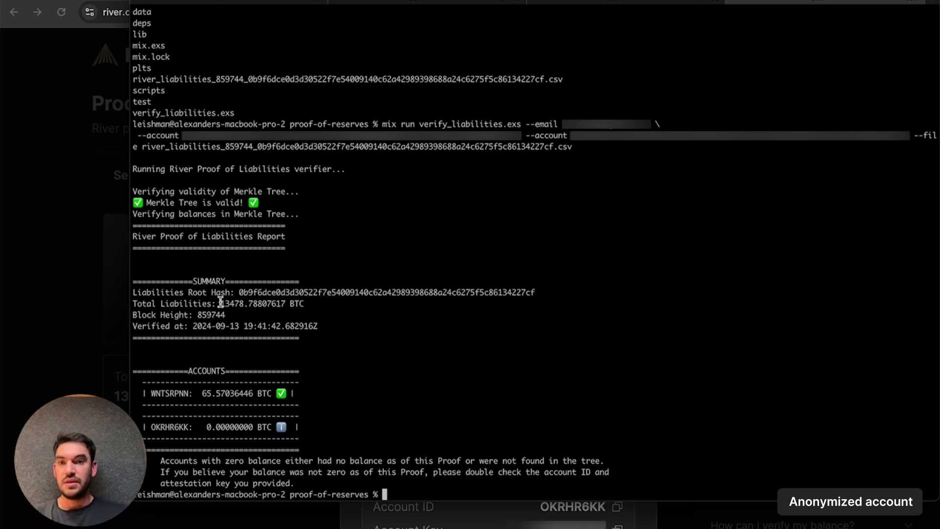
left_click_drag(219, 302, 286, 300)
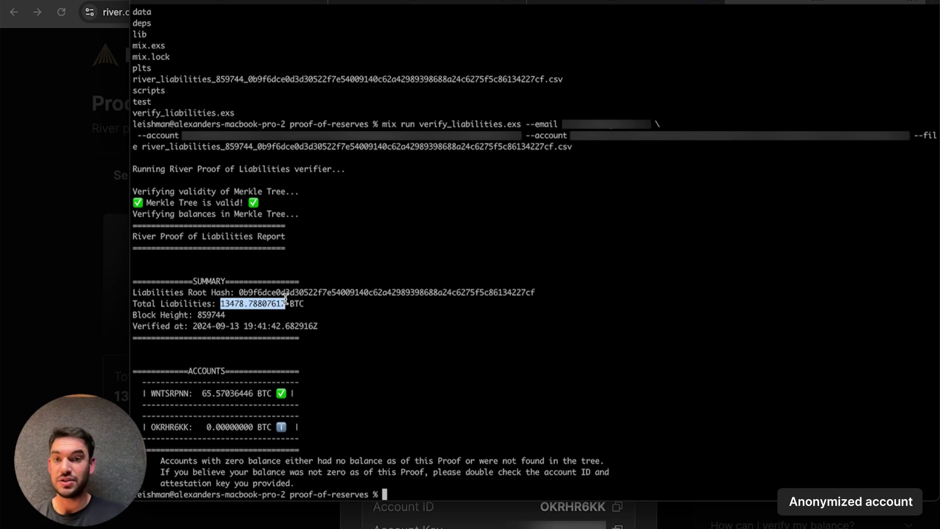
double_click(260, 302)
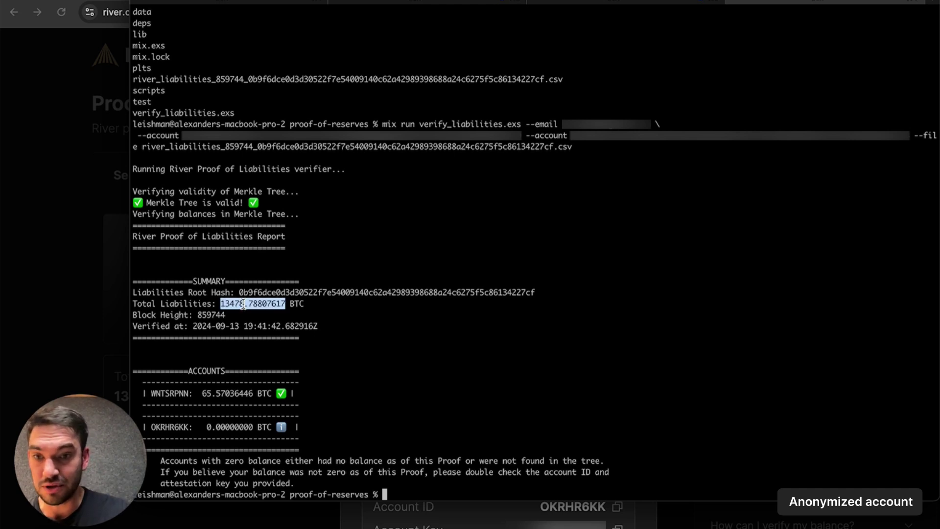
Continue River's dialog to the verified 65.57036446 BTC brokerage and 0 BTC savings balances.
left_click(102, 300)
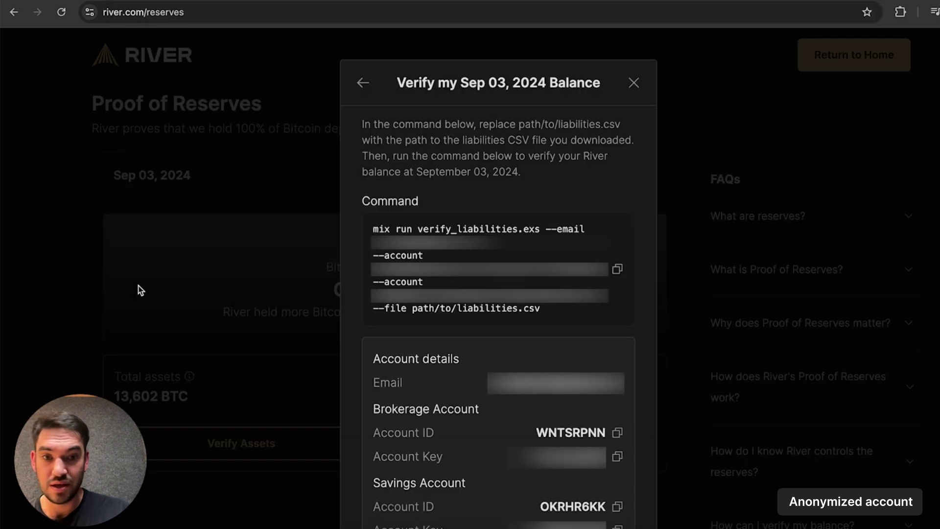
scroll(486, 286, "down", 3)
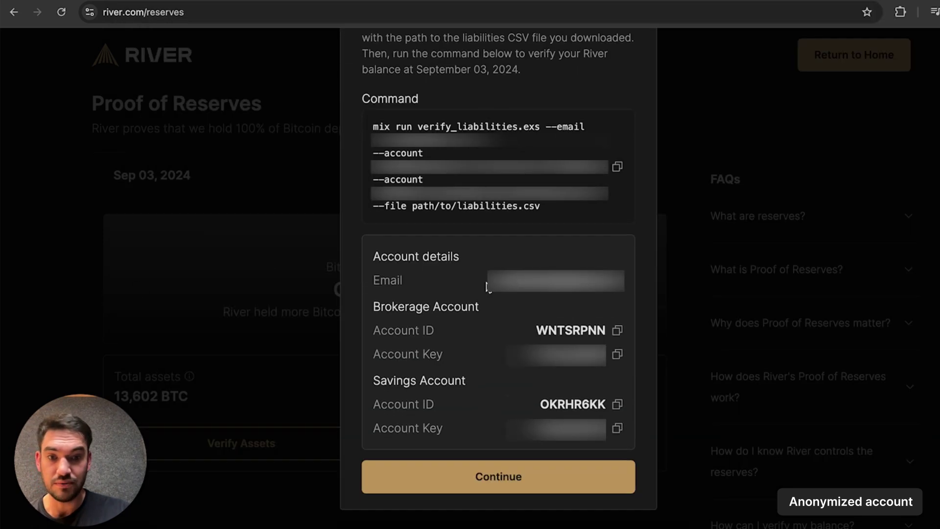
left_click(460, 478)
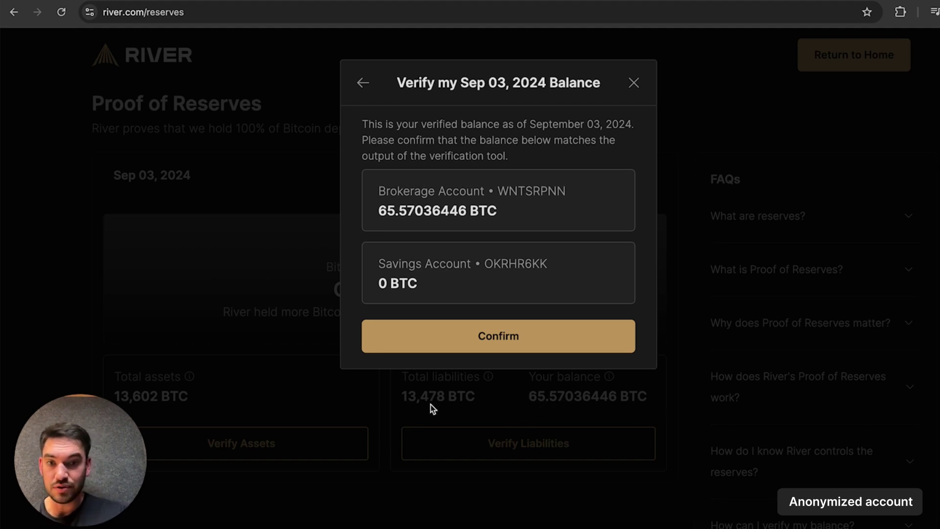
left_click(316, 526)
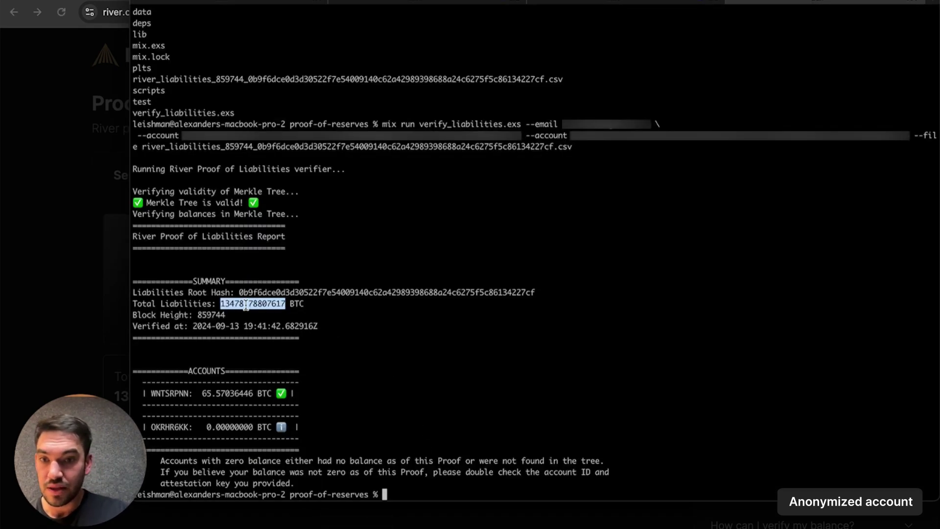
Highlight the report's Total Liabilities, block height 859744 and WNTSRPNN account balance.
left_click_drag(221, 303, 283, 303)
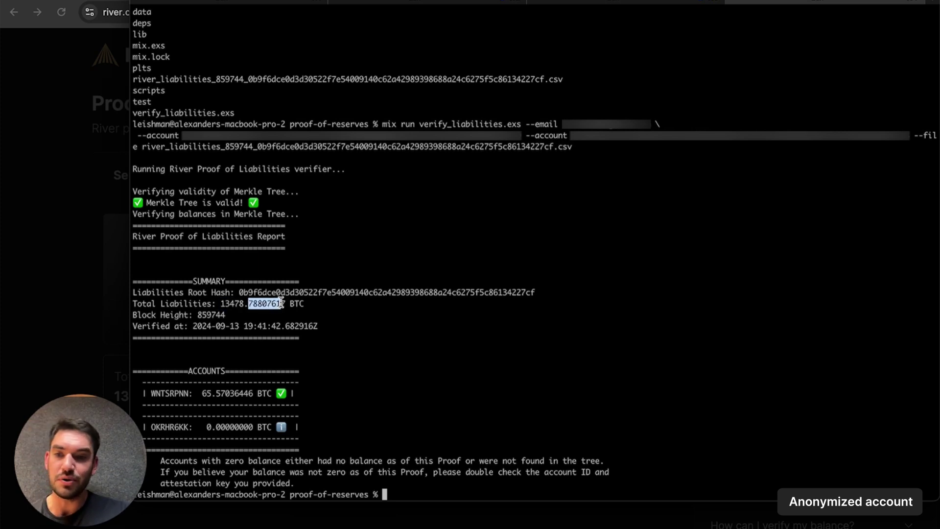
left_click(235, 310)
double_click(211, 314)
left_click(209, 315)
double_click(210, 314)
double_click(210, 315)
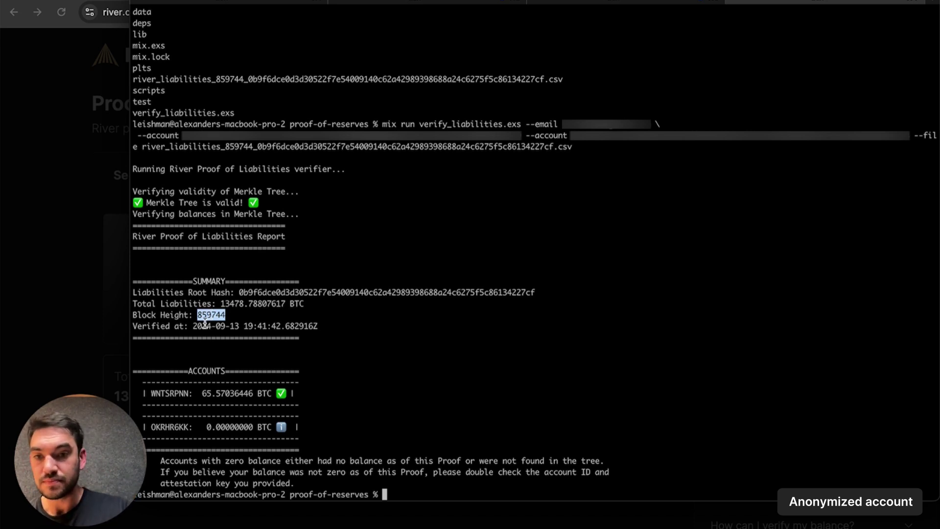
left_click(205, 322)
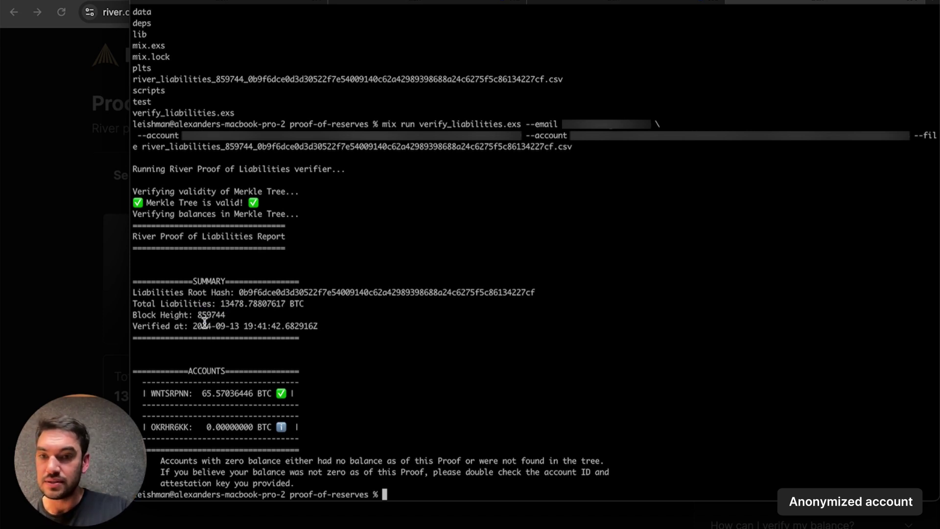
left_click_drag(202, 392, 254, 391)
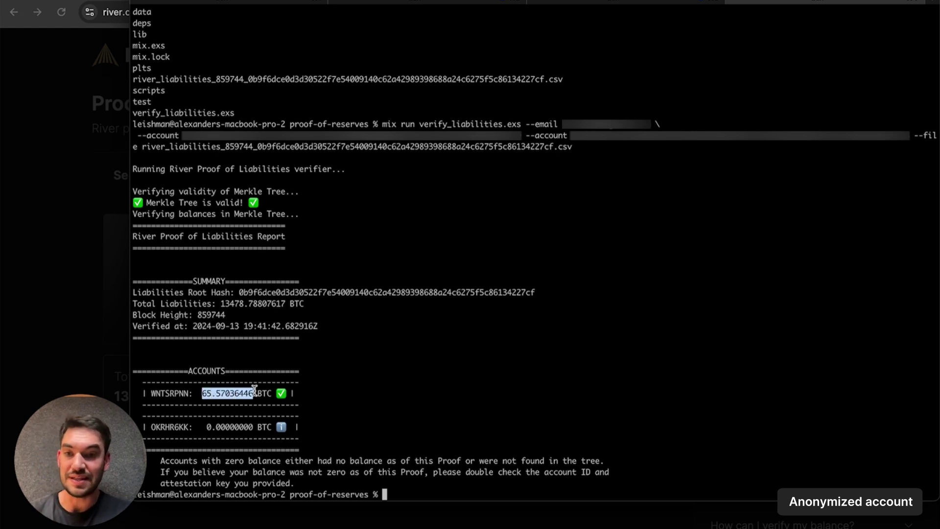
left_click(444, 426)
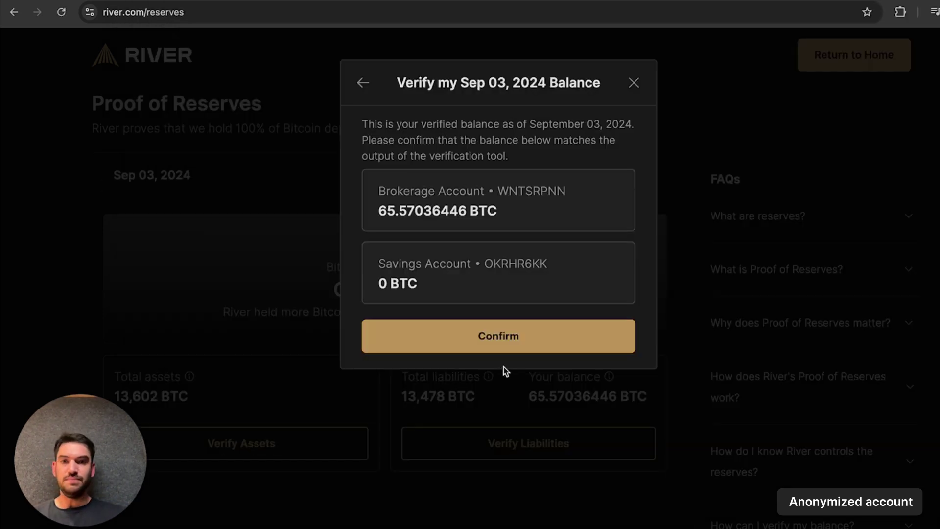
Confirm the matching 65.57036446 BTC balance and dismiss the September 03, 2024 success summary.
left_click(512, 340)
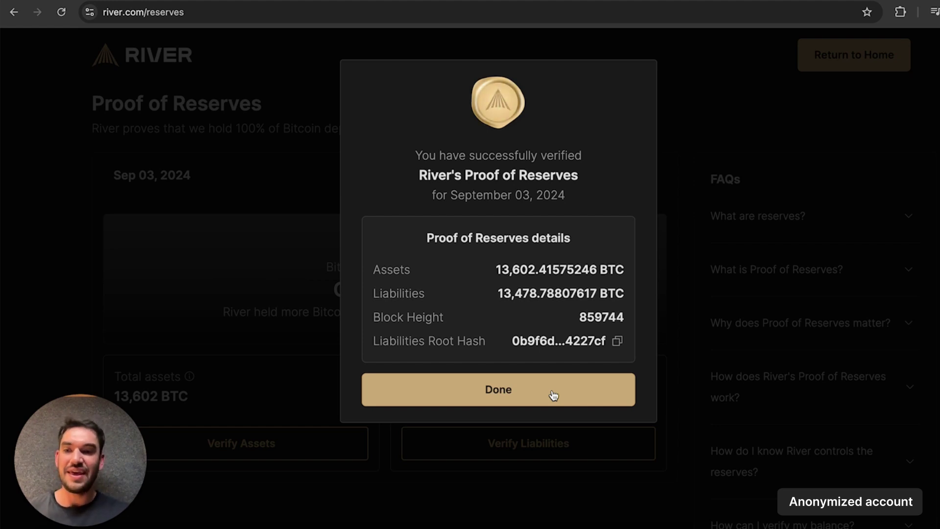
left_click(552, 396)
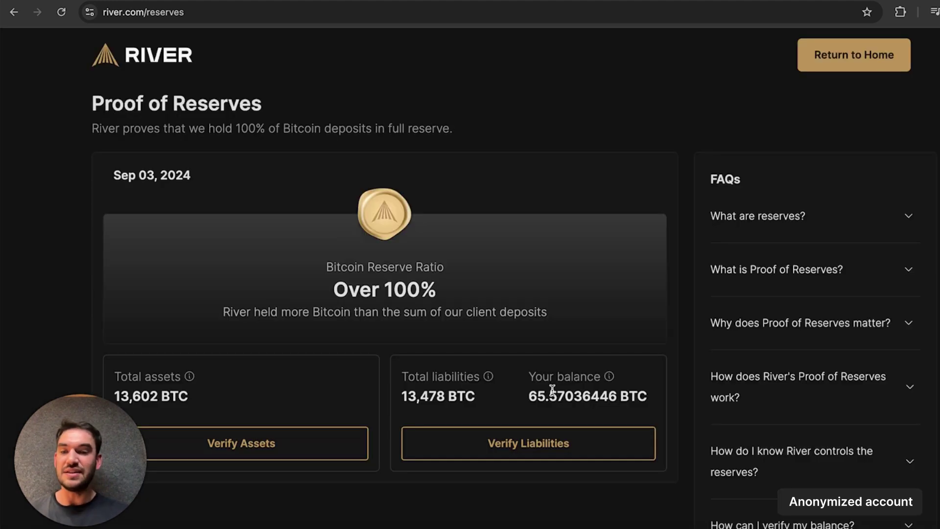